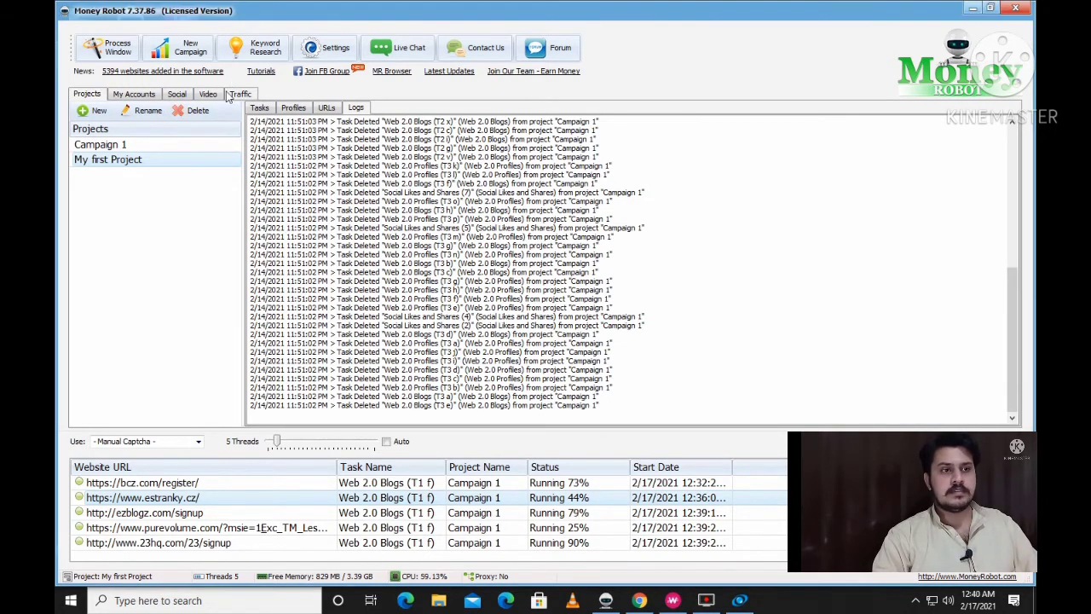
- Review the search engine traffic for the listed URLs and the views and likes in the video ranking list
left_click(241, 93)
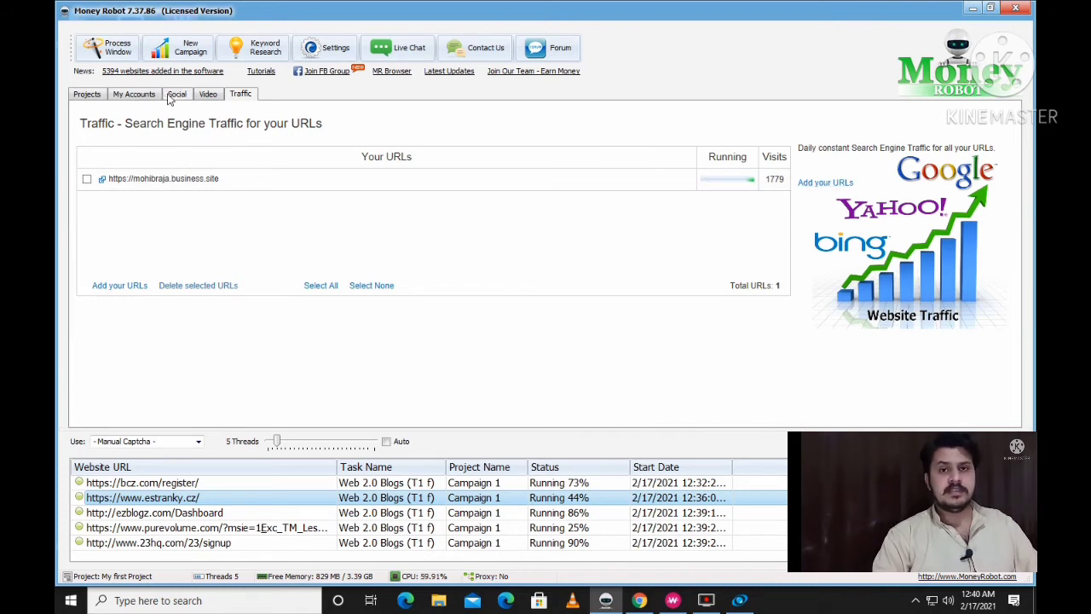
left_click(207, 95)
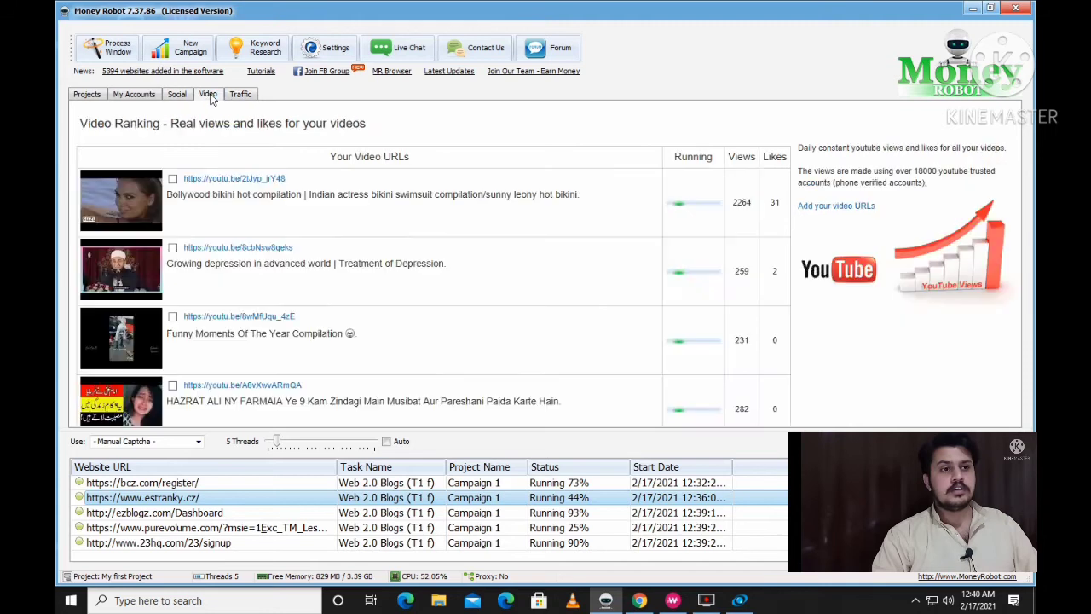
scroll(601, 226, "down", 3)
scroll(682, 209, "up", 3)
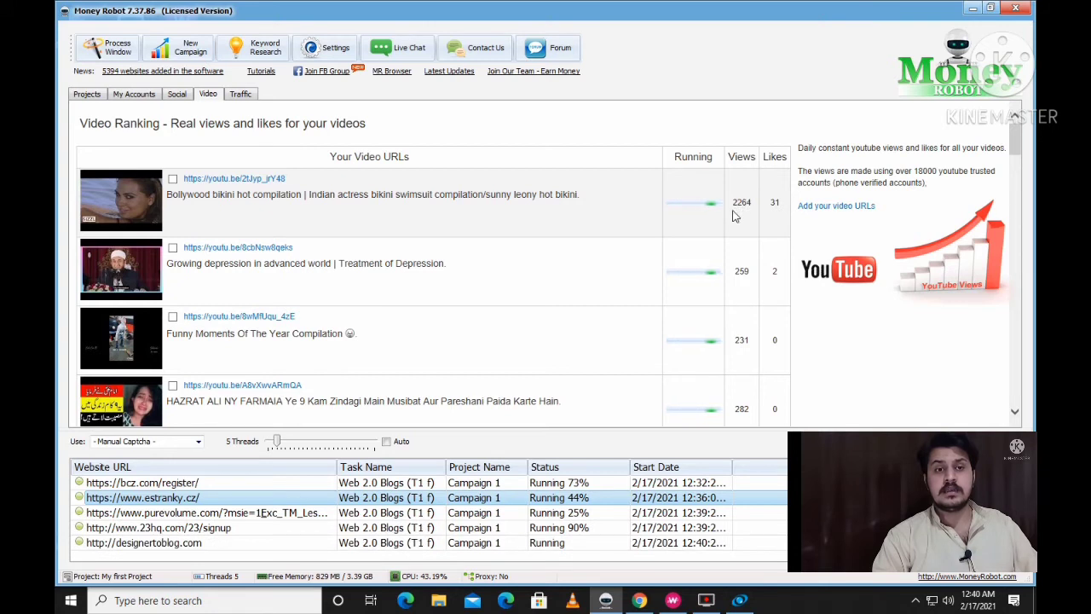
scroll(739, 216, "down", 4)
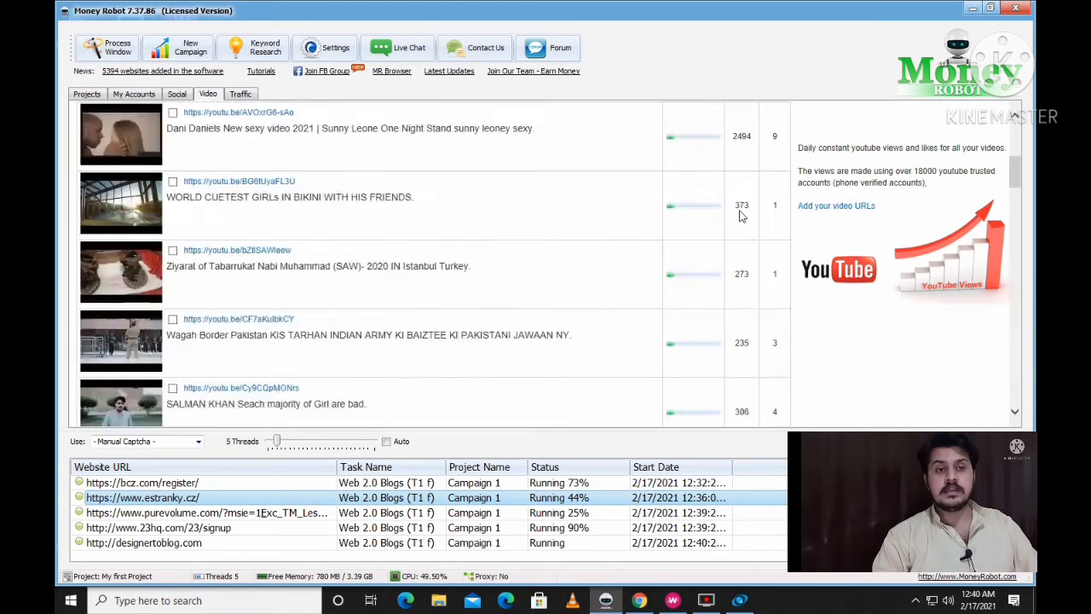
- Check the social likes and shares overview and the accounts database, and return to the project list
left_click(176, 95)
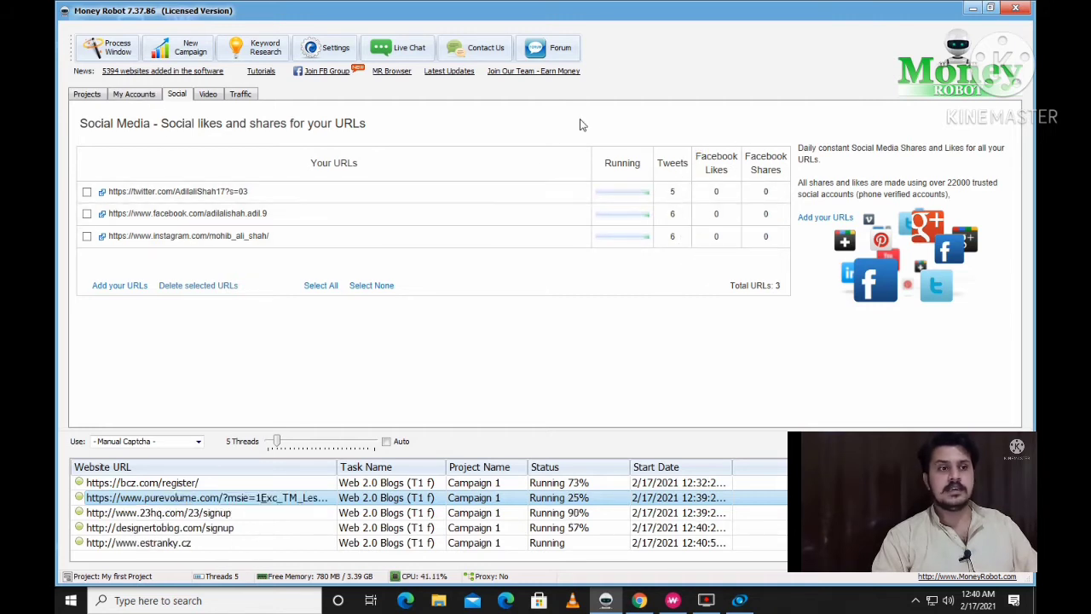
left_click(133, 95)
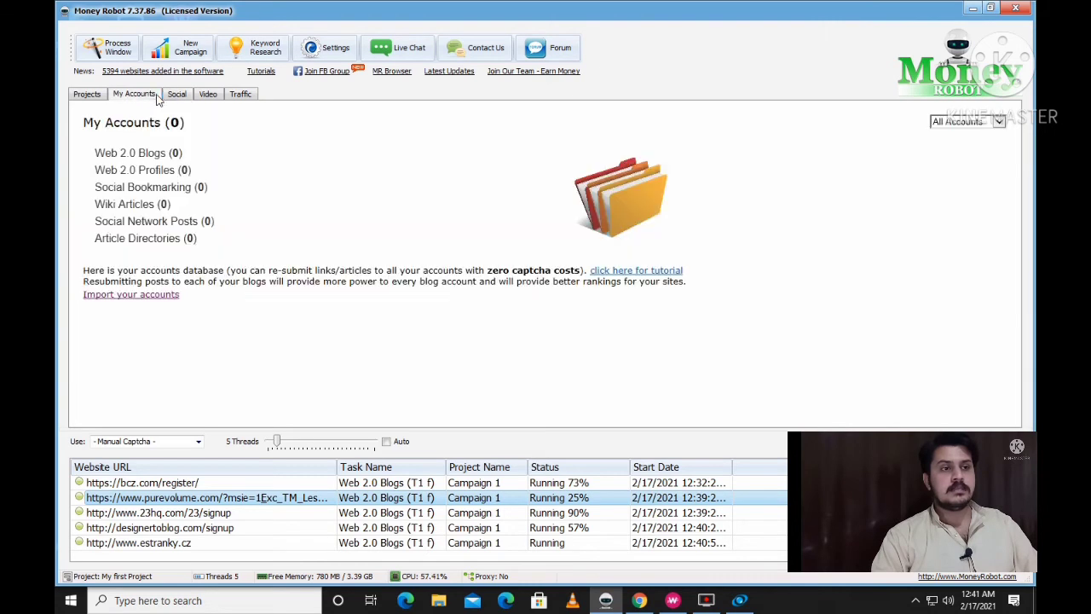
left_click(88, 95)
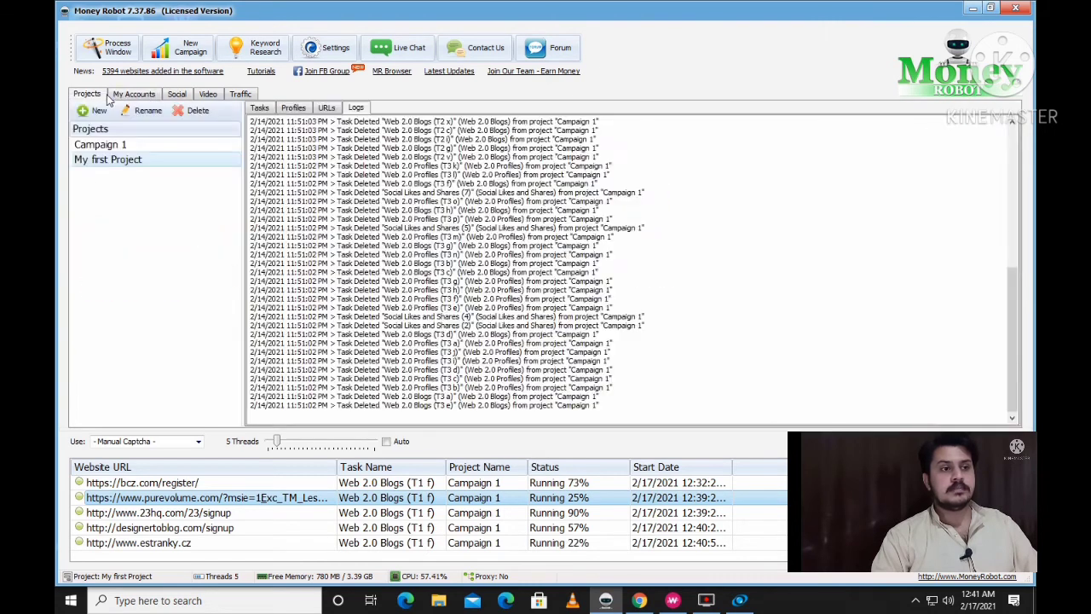
- Inspect the campaign name in a new SEO campaign form, leave the form, and view the start of the project logs
left_click(189, 48)
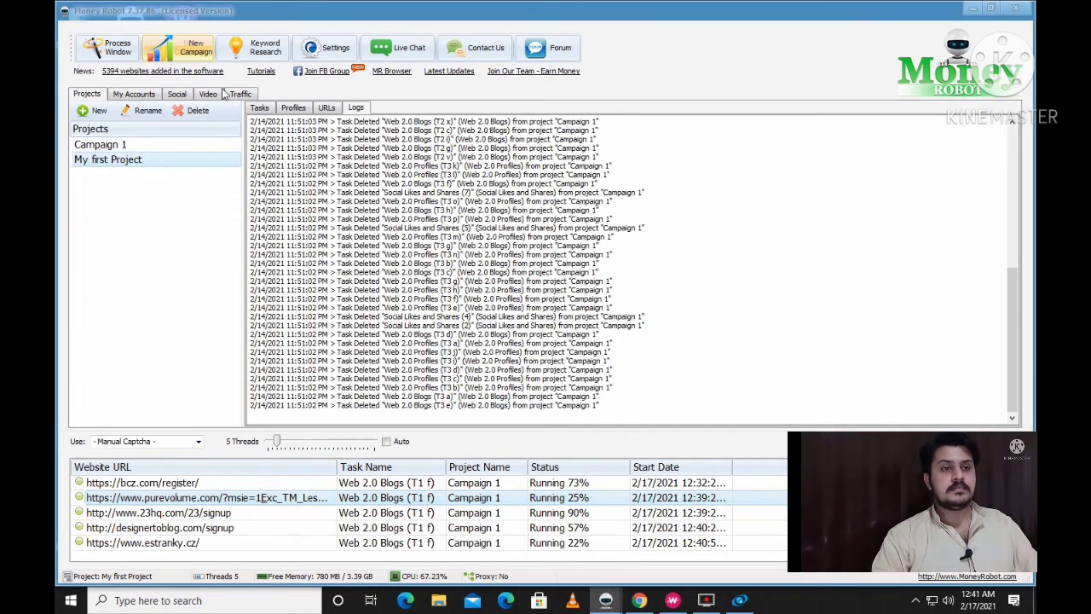
left_click(345, 105)
double_click(343, 104)
left_click(335, 108)
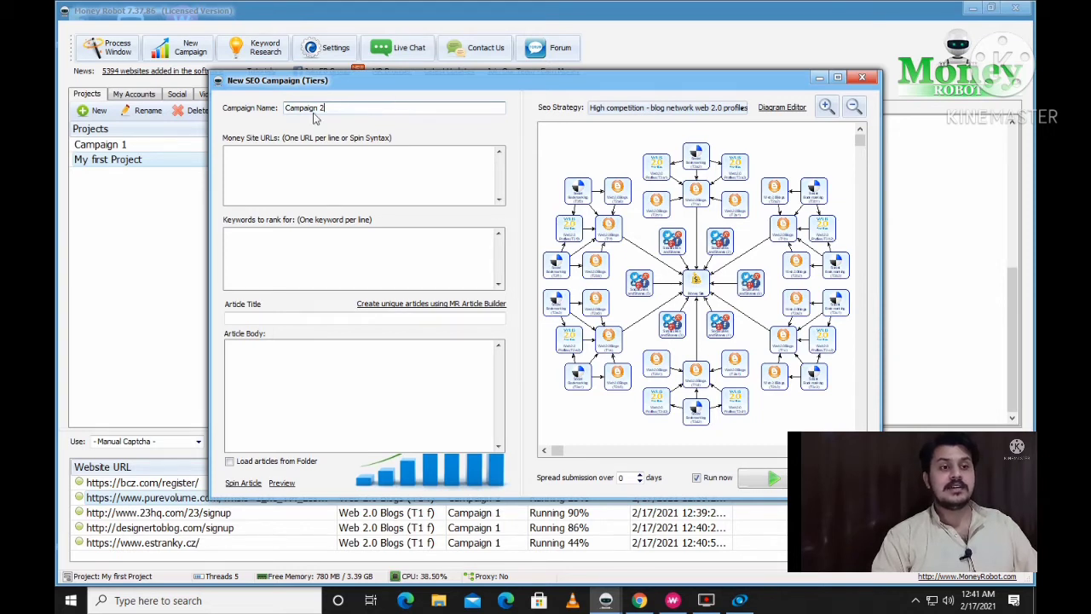
key("Escape")
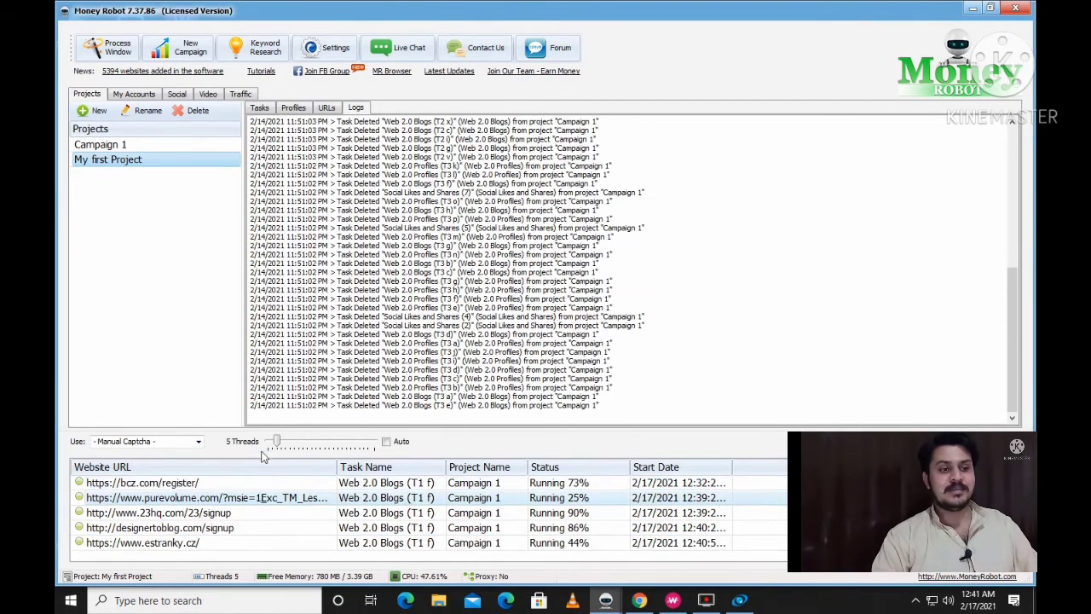
scroll(328, 298, "up", 10)
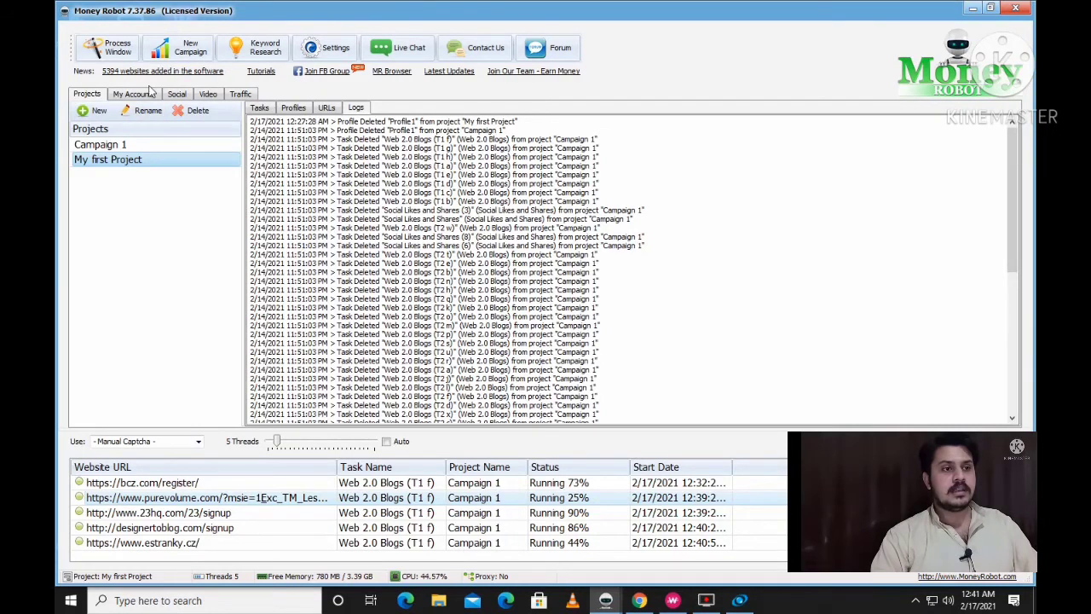
- Bring up the keyword research tool and switch to Chrome to view the YouTube Studio channel dashboard
left_click(266, 50)
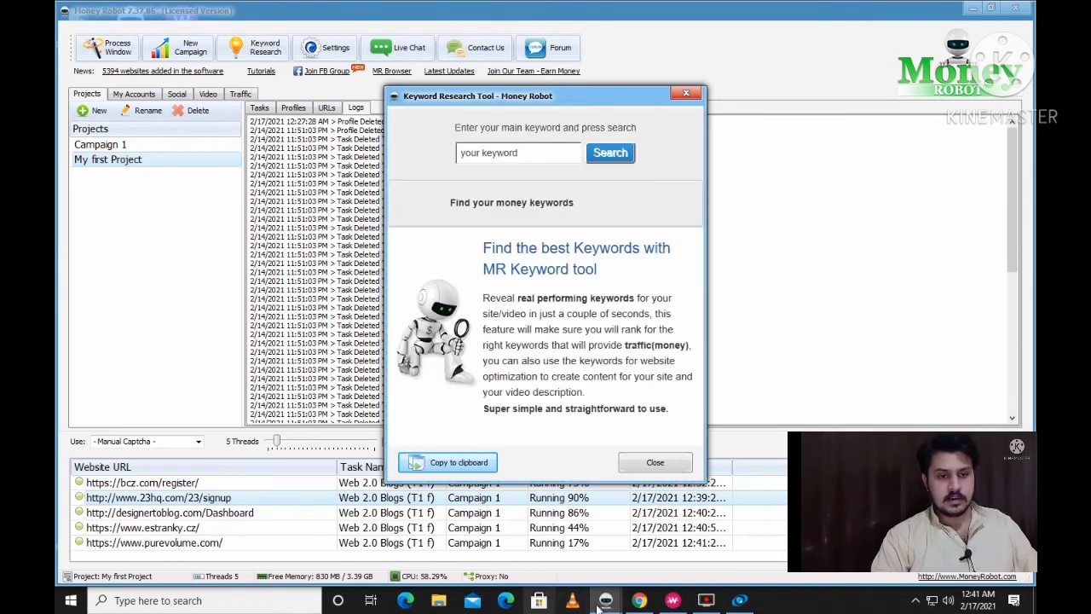
left_click(639, 600)
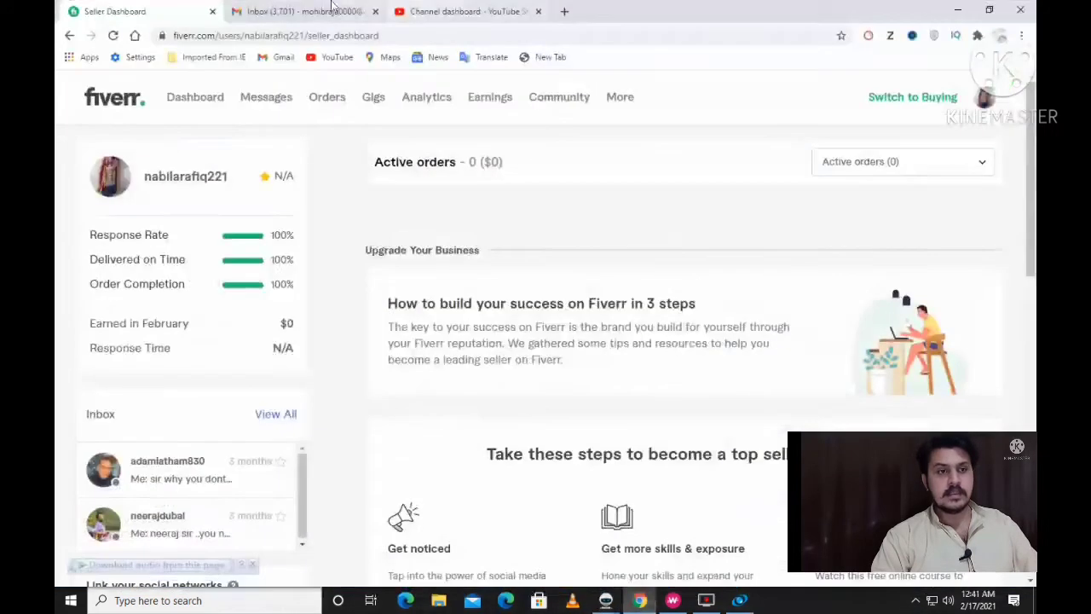
left_click(366, 10)
left_click(432, 12)
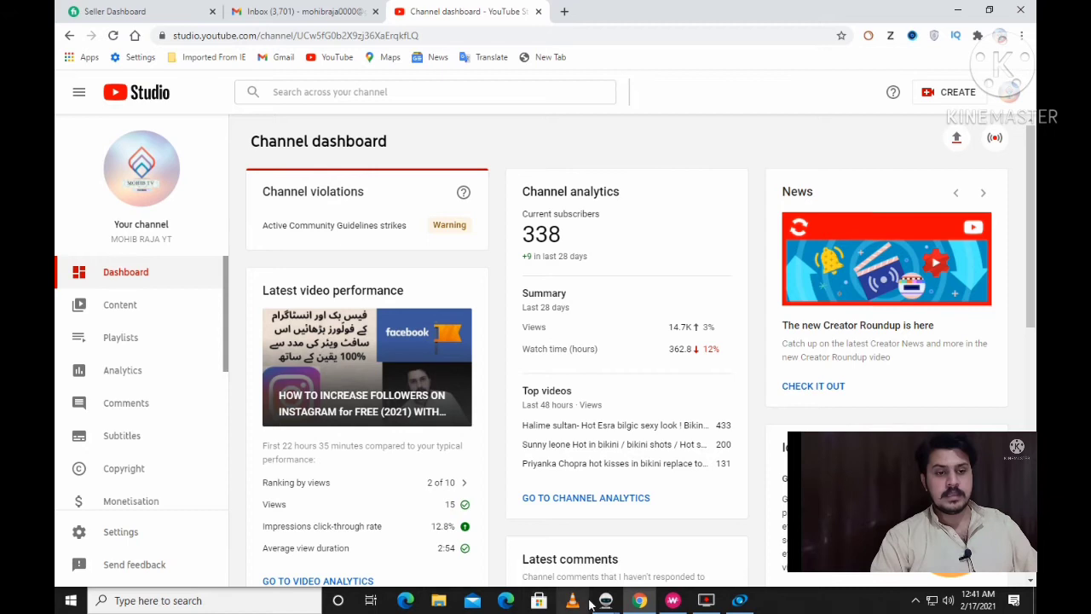
- Switch back to Money Robot and search its keyword research tool for HOW TO INCREASE FOLLOWERS ON INSTAGRAM
mouse_move(595, 595)
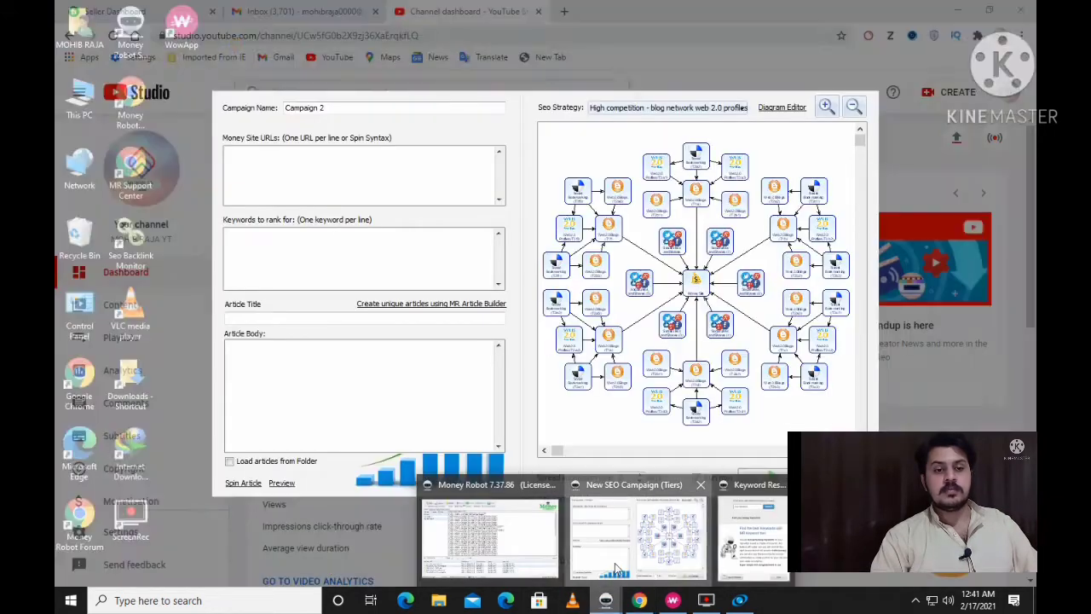
left_click(614, 562)
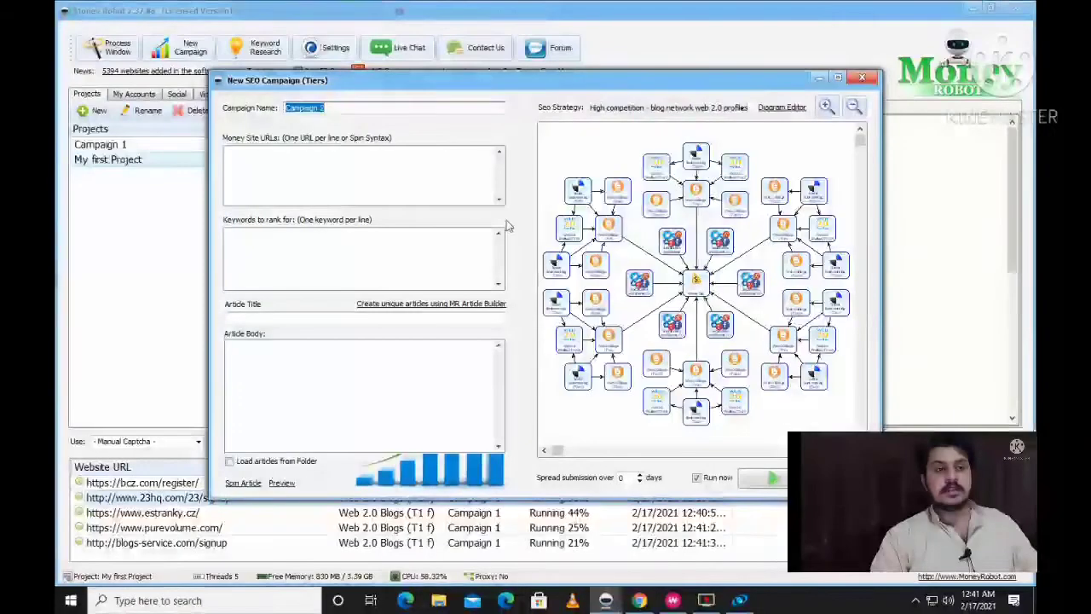
left_click(359, 159)
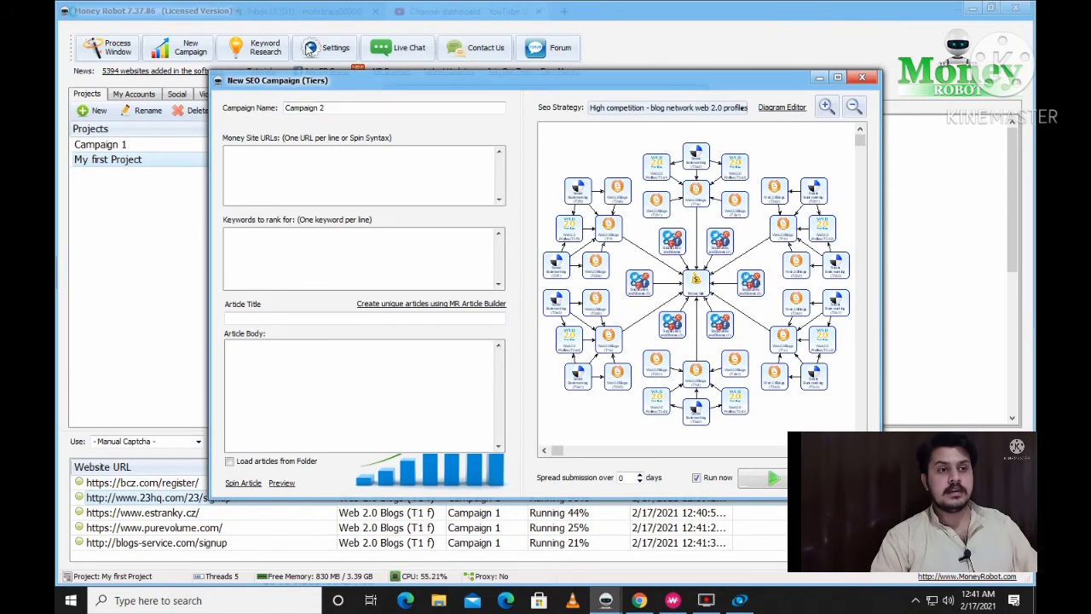
left_click(260, 48)
left_click(491, 151)
right_click(491, 151)
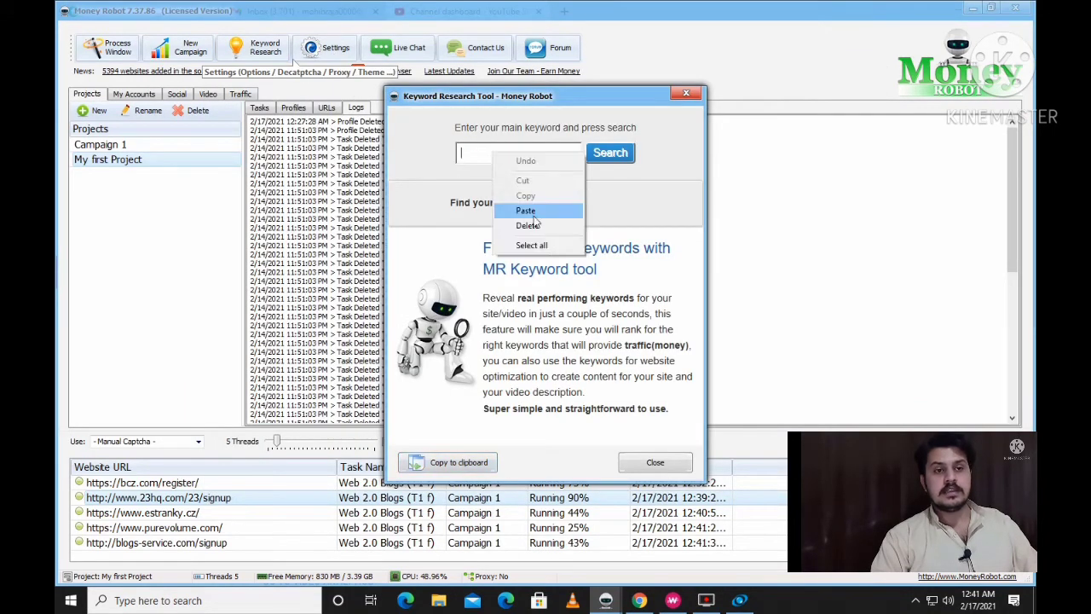
left_click(522, 211)
left_click(606, 157)
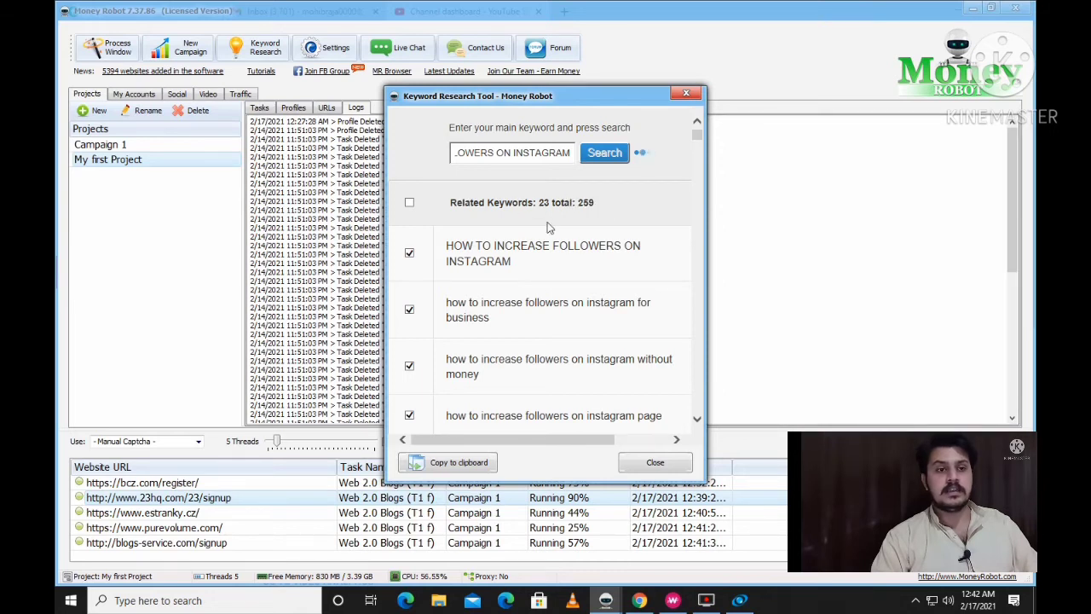
- Look through the related Instagram follower keywords and close the keyword research tool
scroll(551, 231, "down", 2)
scroll(450, 211, "up", 2)
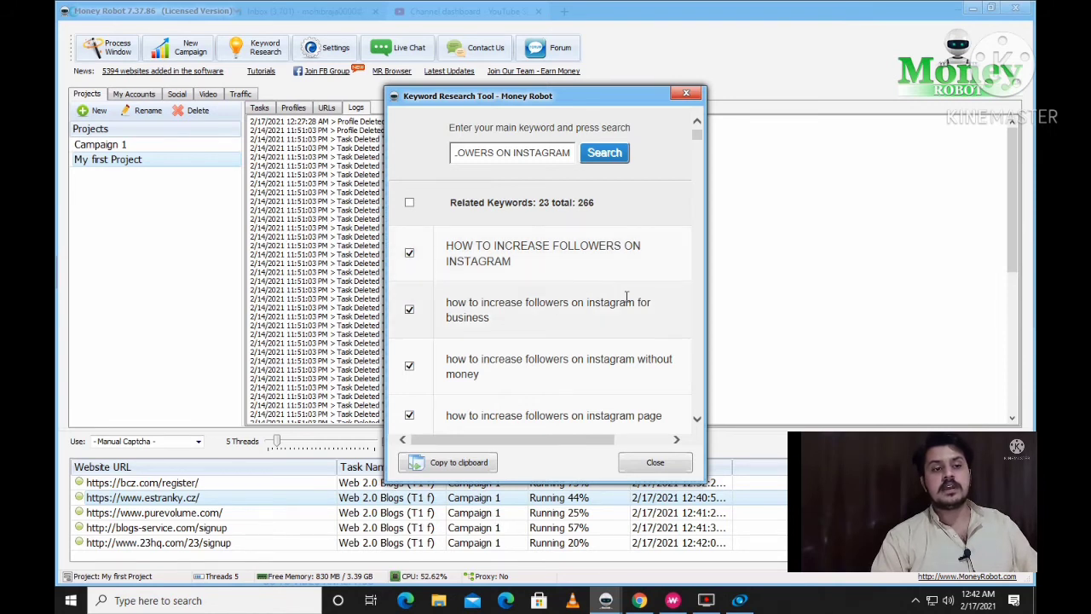
scroll(519, 300, "down", 3)
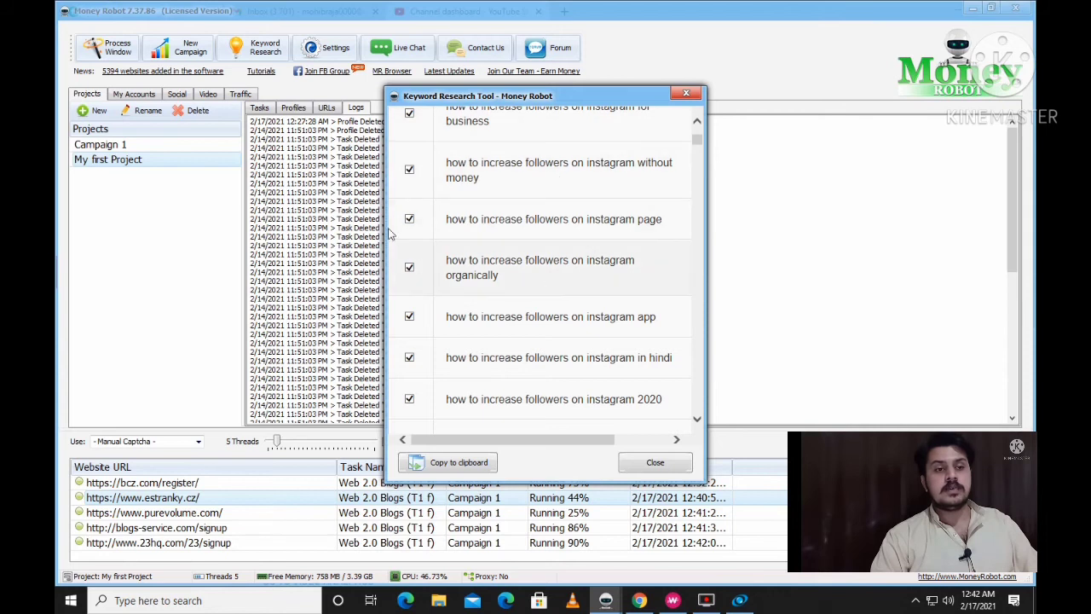
scroll(494, 285, "up", 3)
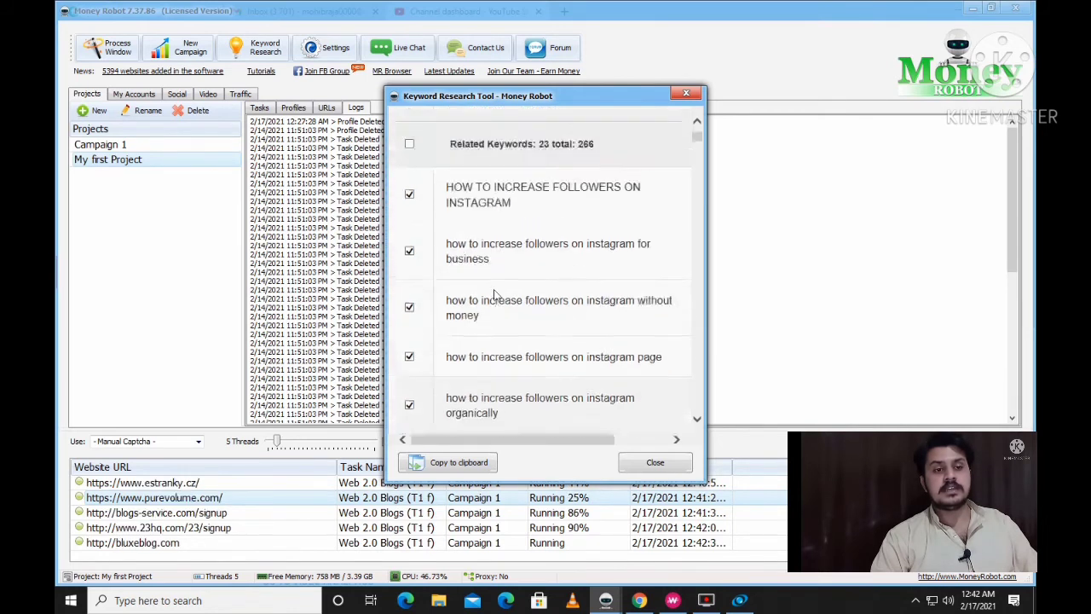
scroll(494, 294, "down", 3)
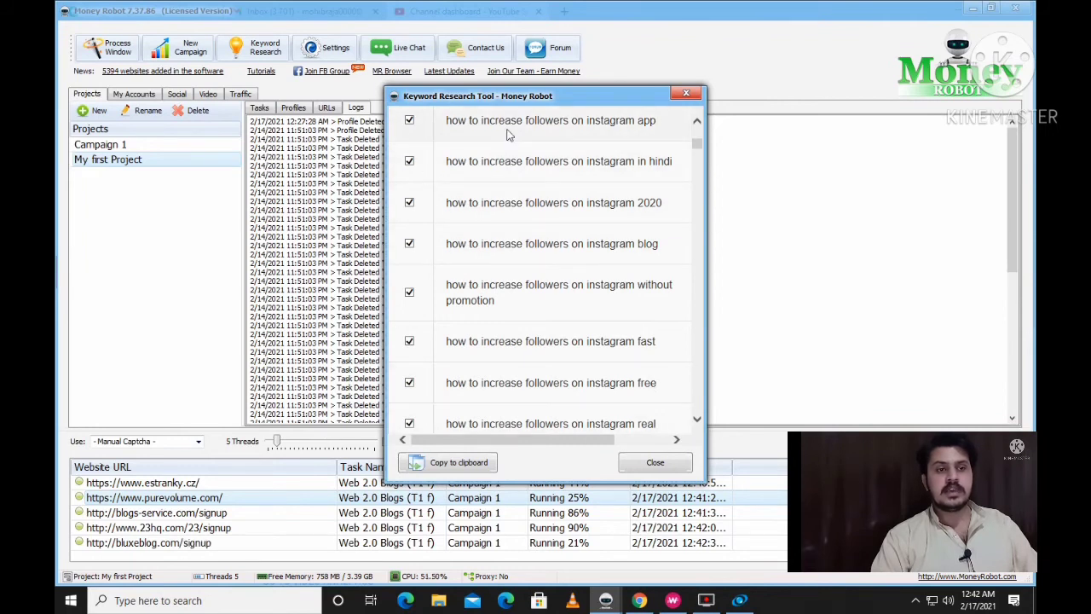
scroll(518, 268, "up", 3)
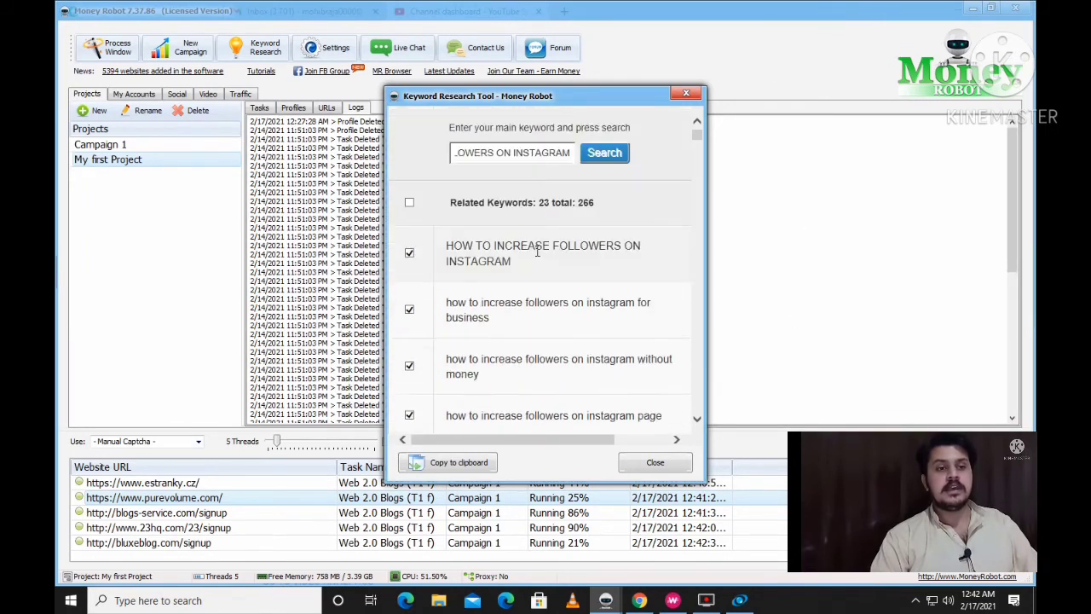
left_click(697, 96)
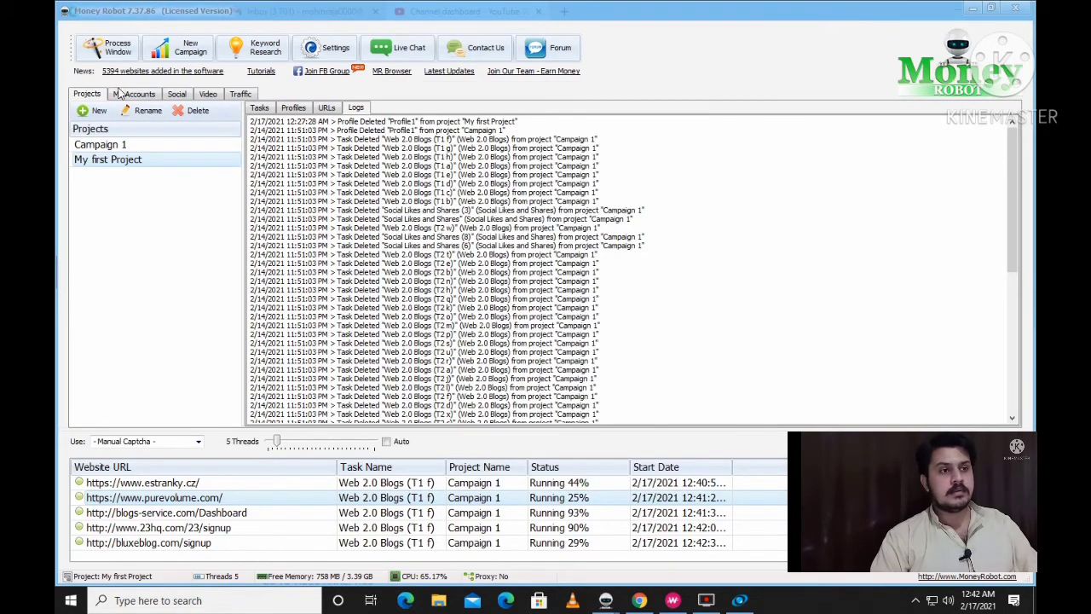
- Examine the new SEO campaign form's name, money site URLs, keywords, article title and article body fields, and close it unsaved
left_click(179, 48)
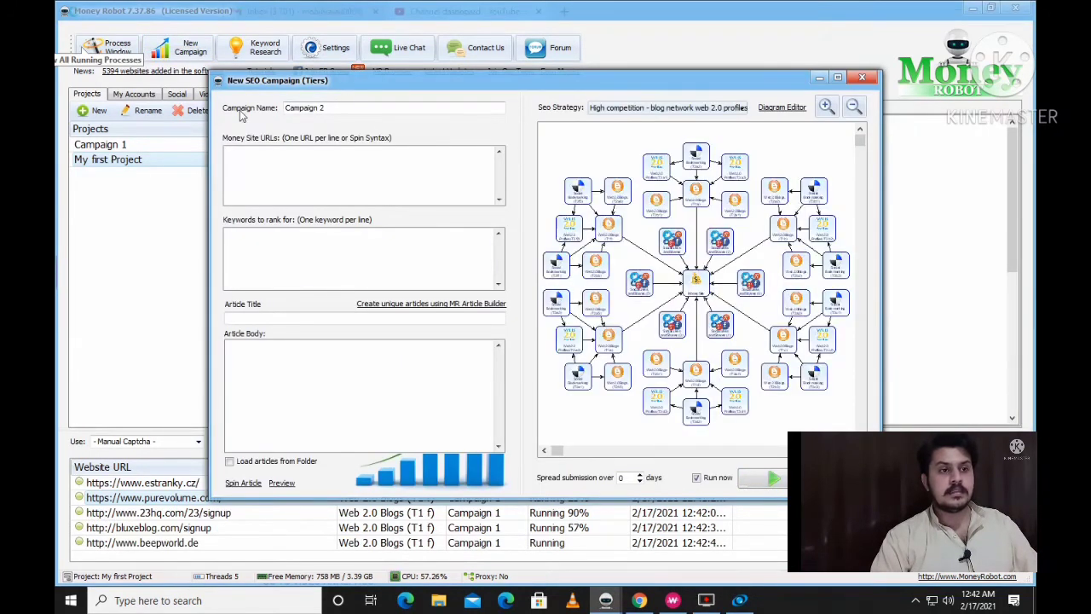
triple_click(329, 108)
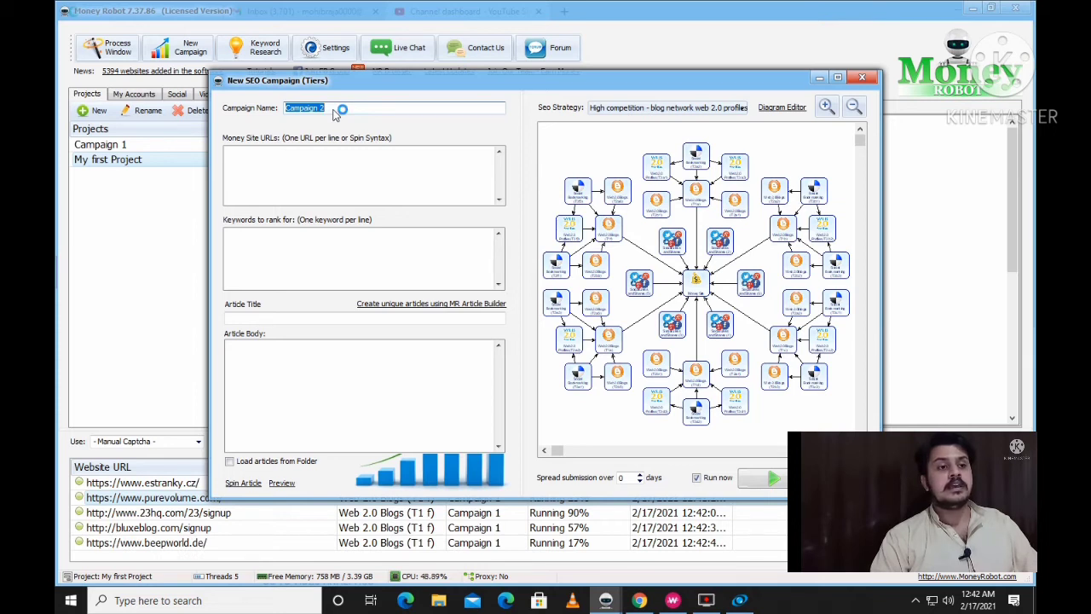
left_click(340, 105)
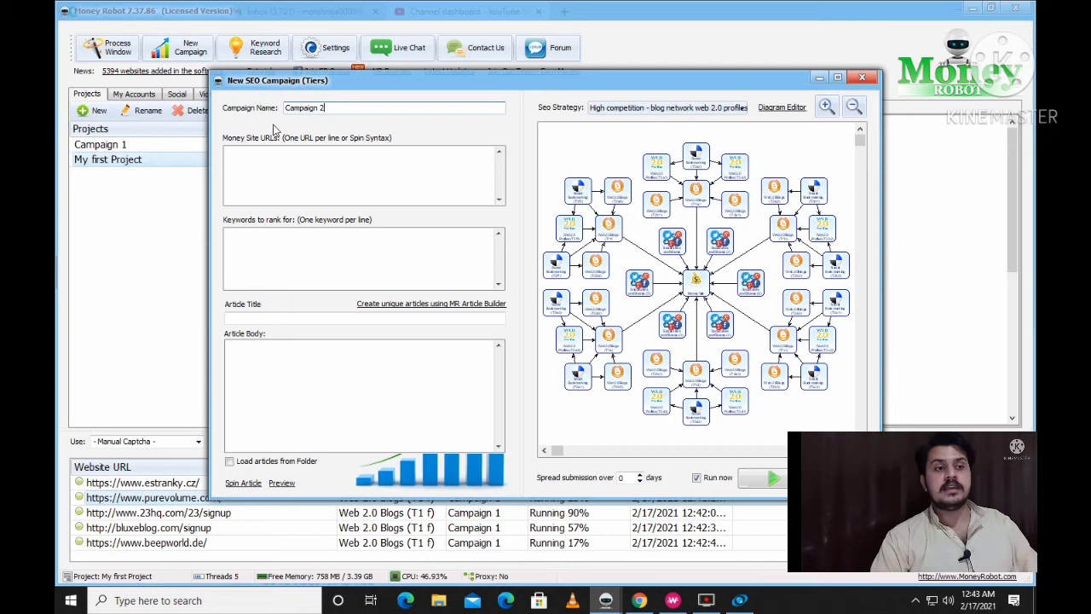
left_click(226, 166)
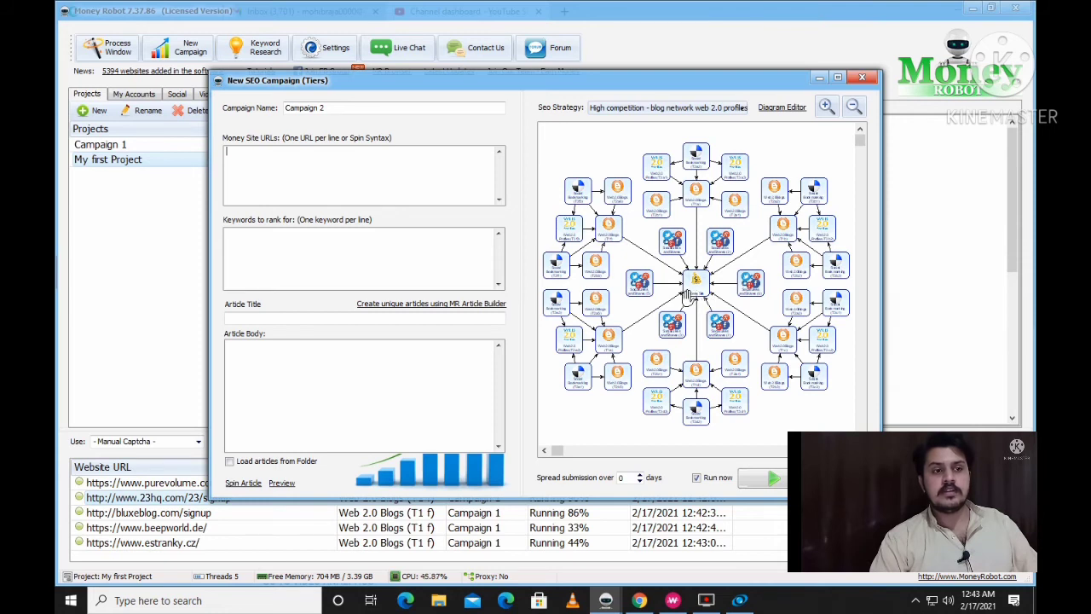
left_click(261, 244)
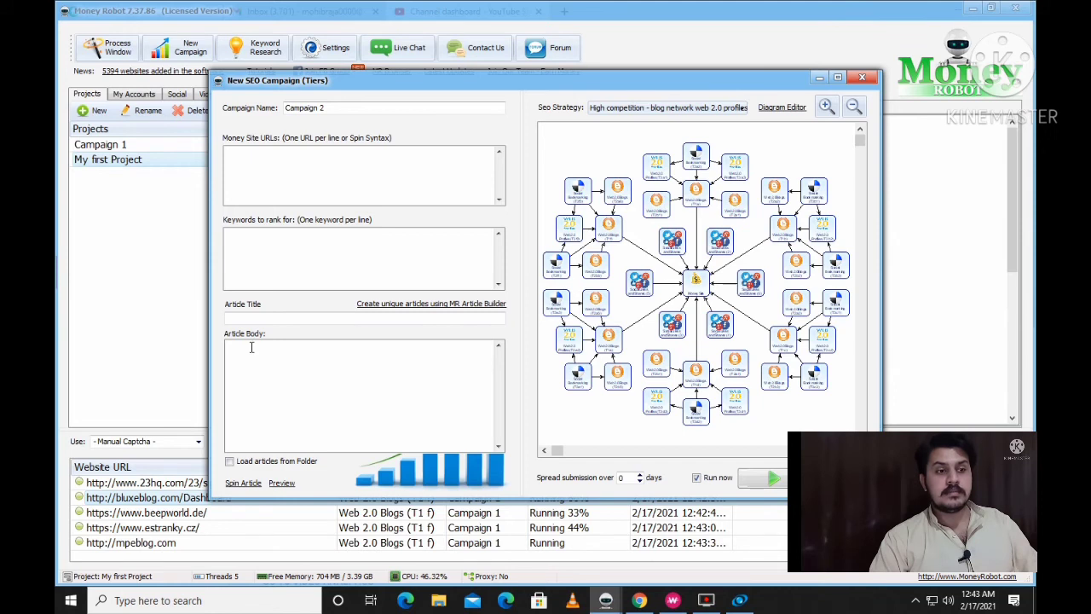
left_click(254, 318)
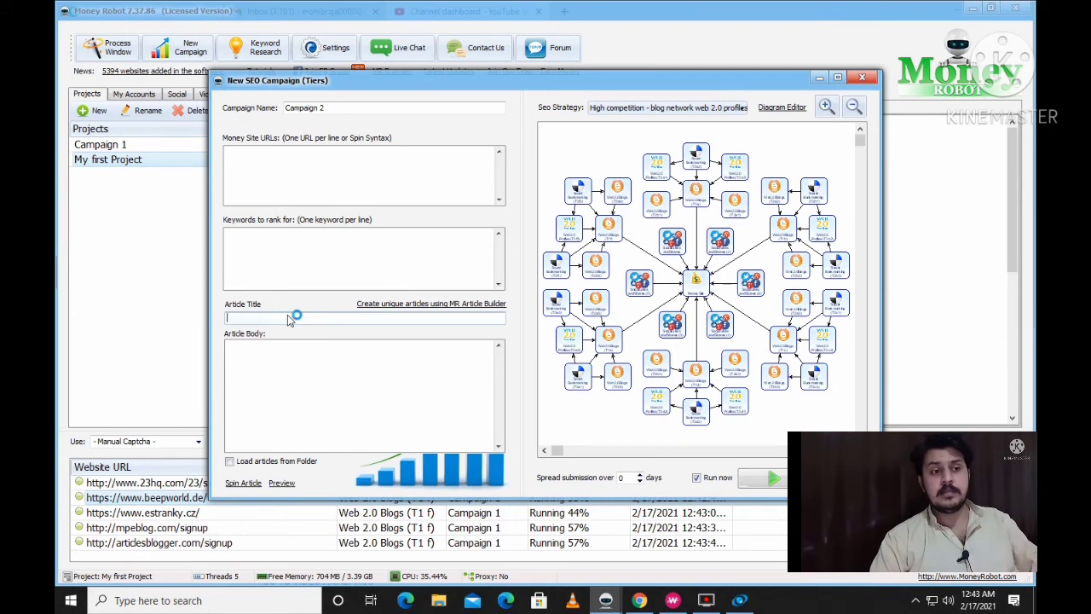
left_click(251, 367)
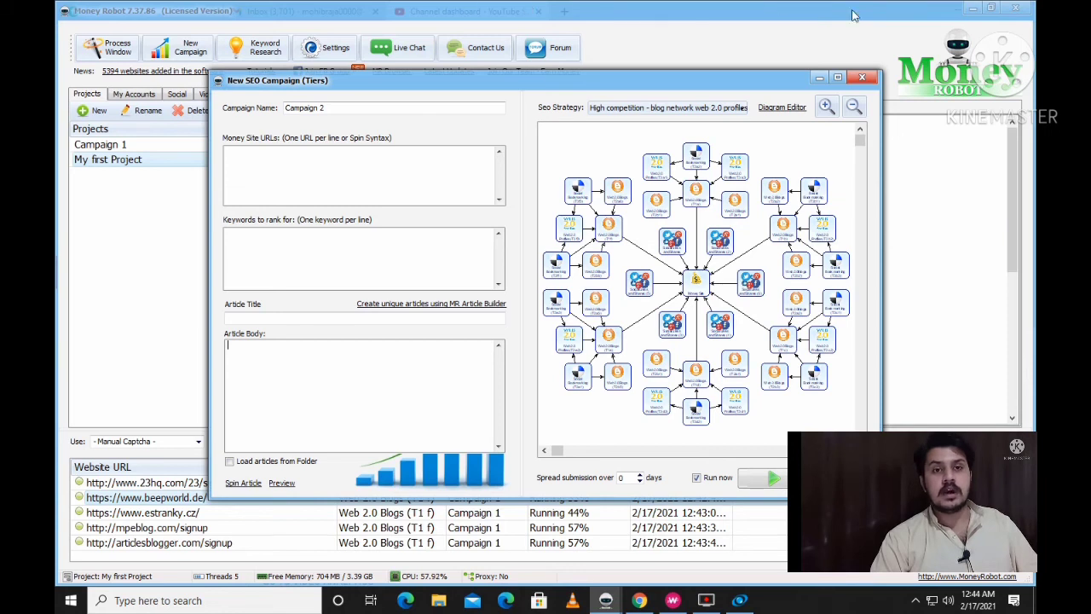
left_click(863, 79)
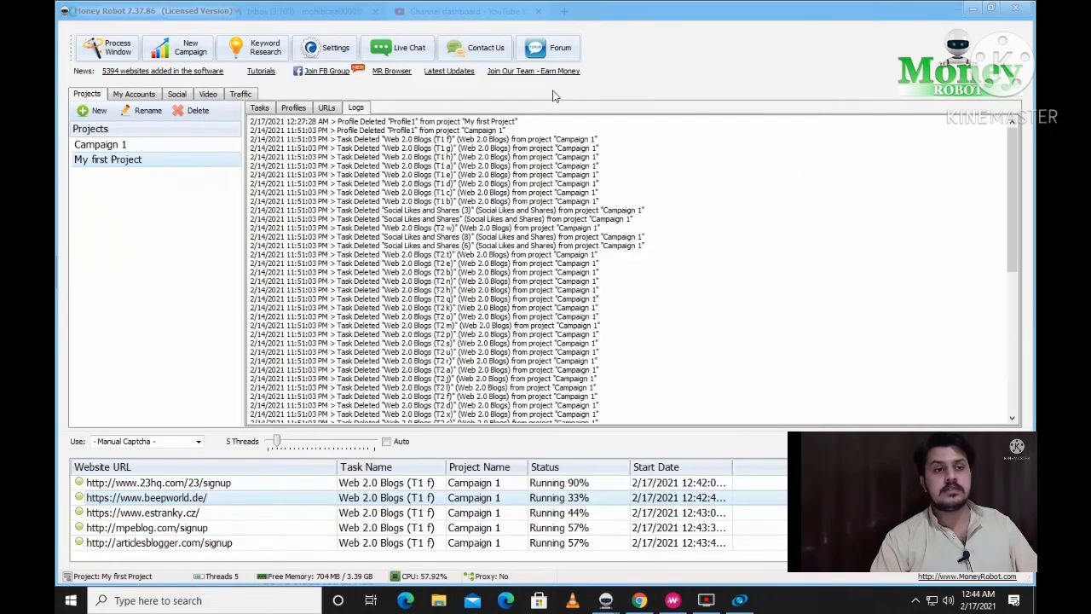
- Revisit the social, accounts, projects, video and traffic overviews, and briefly view the empty keyword research tool
left_click(177, 97)
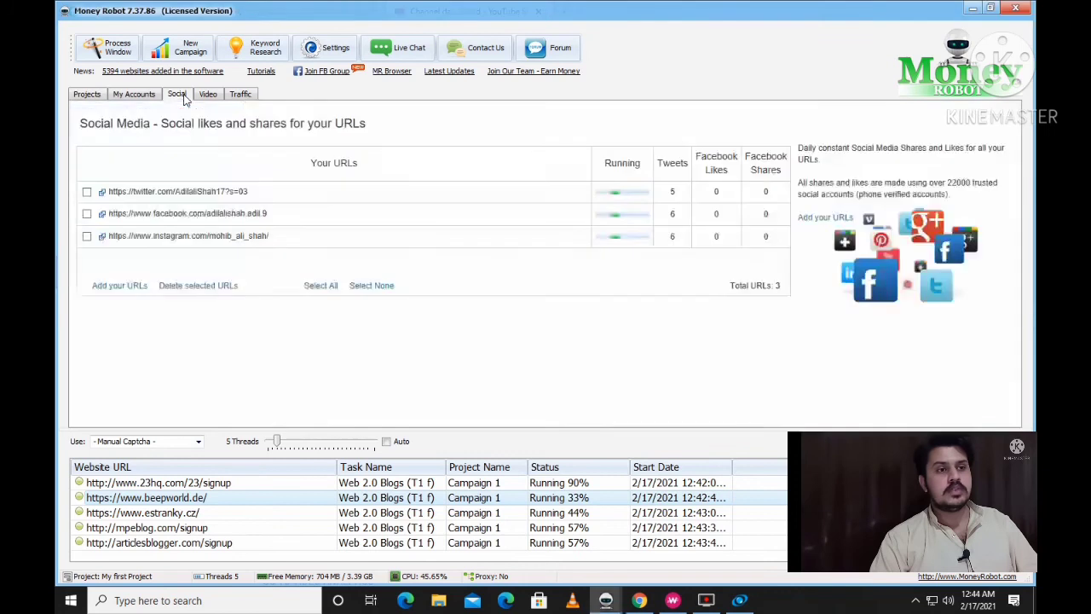
left_click(134, 96)
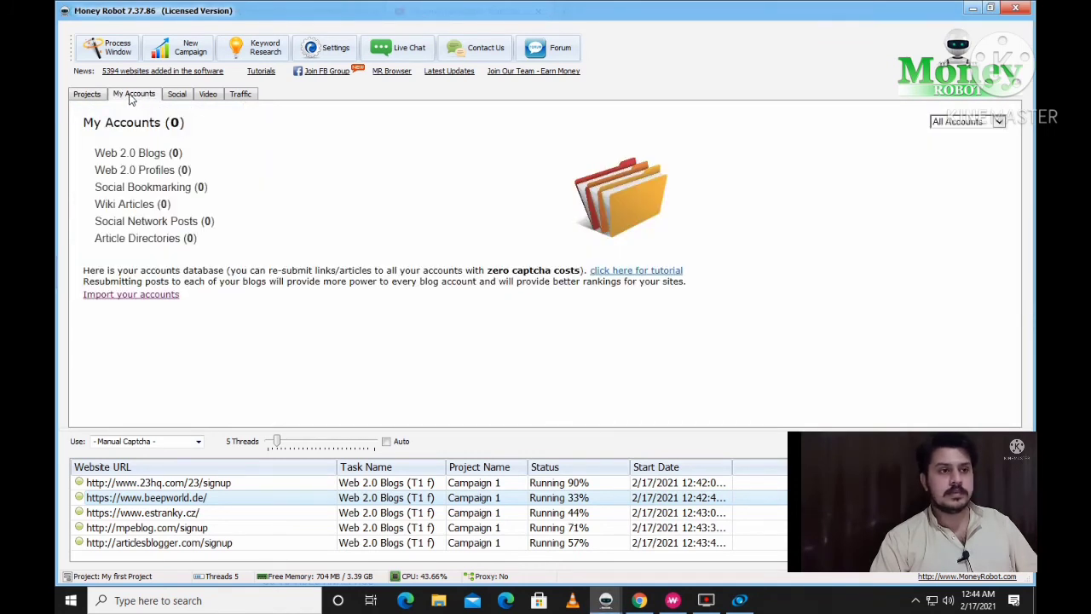
left_click(98, 97)
left_click(149, 99)
left_click(176, 95)
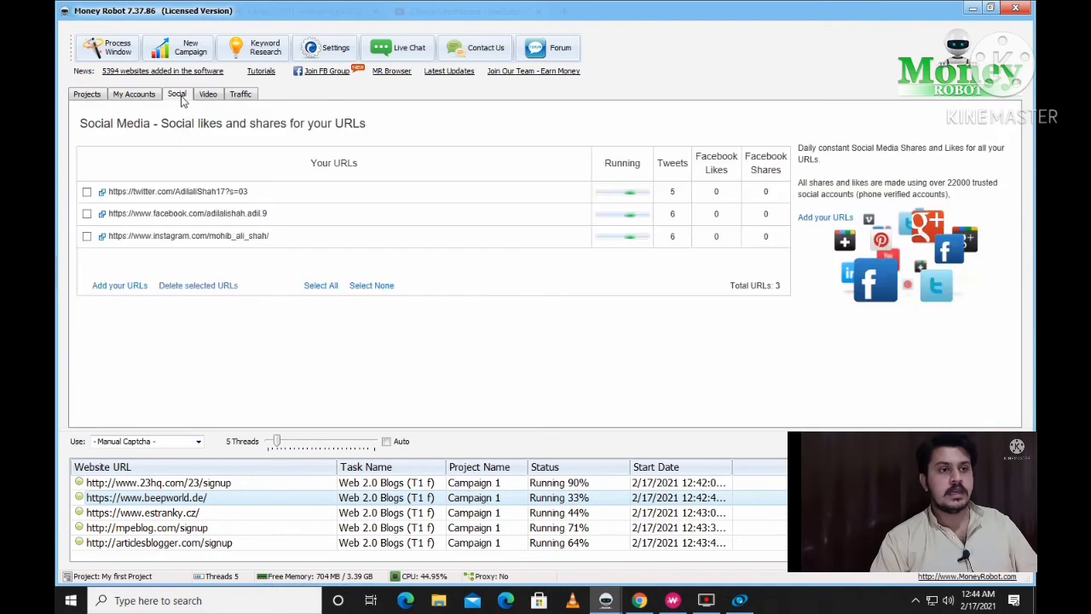
left_click(208, 95)
left_click(235, 96)
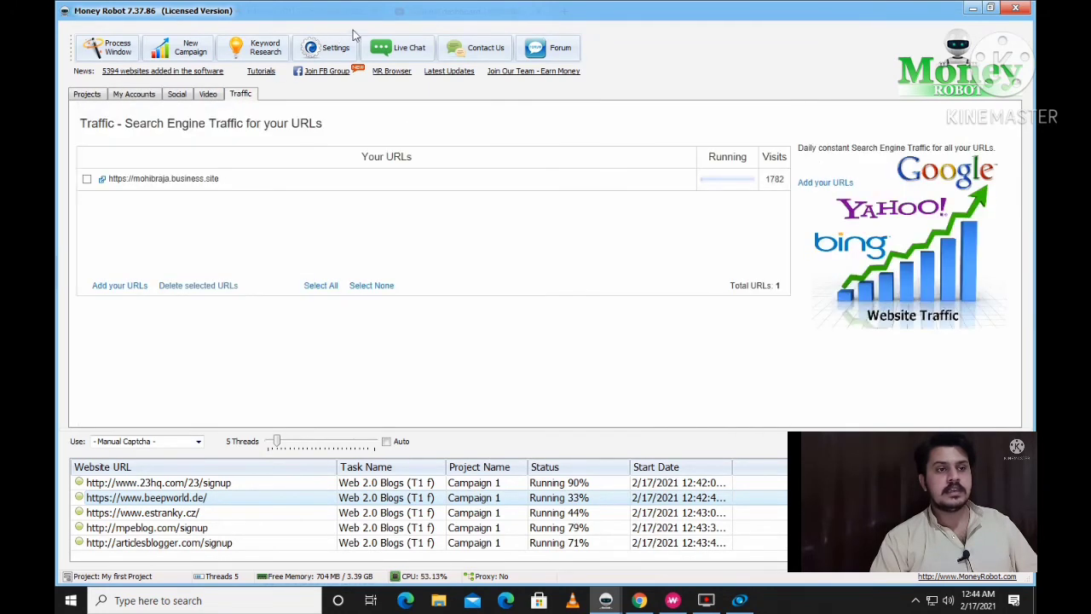
left_click(252, 55)
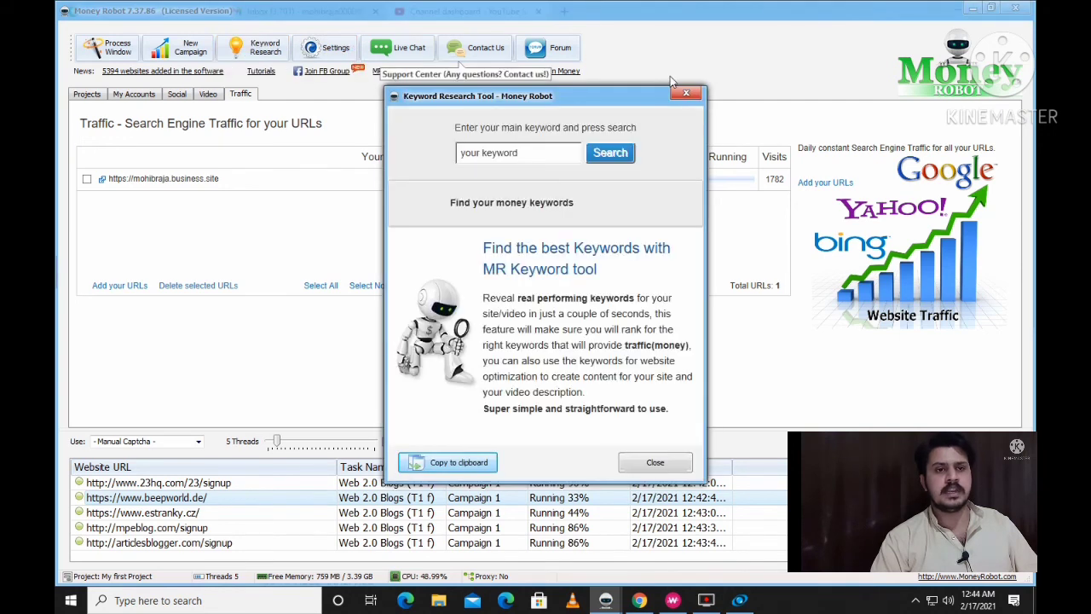
left_click(686, 95)
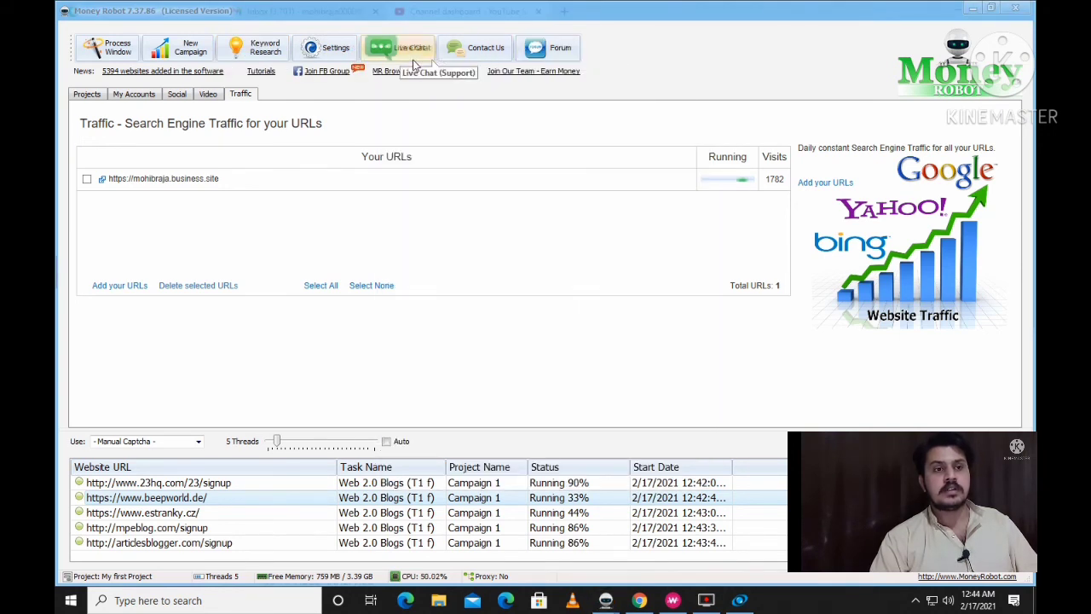